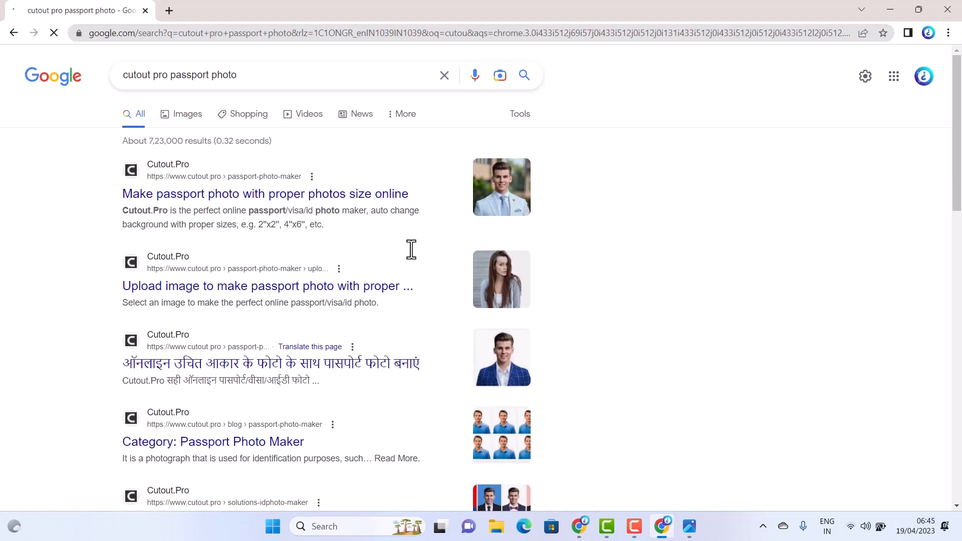
Step: Open the Cutout.Pro passport photo maker from the search results and look through its feature descriptions
{"action": "left_click", "coordinate": [213, 196]}
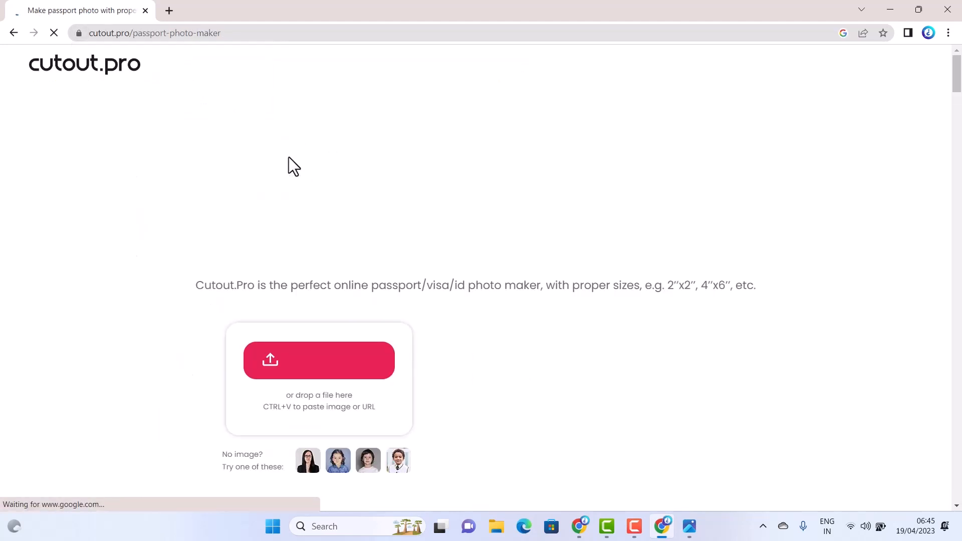
{"action": "scroll", "coordinate": [250, 160], "scroll_direction": "down", "scroll_amount": 3}
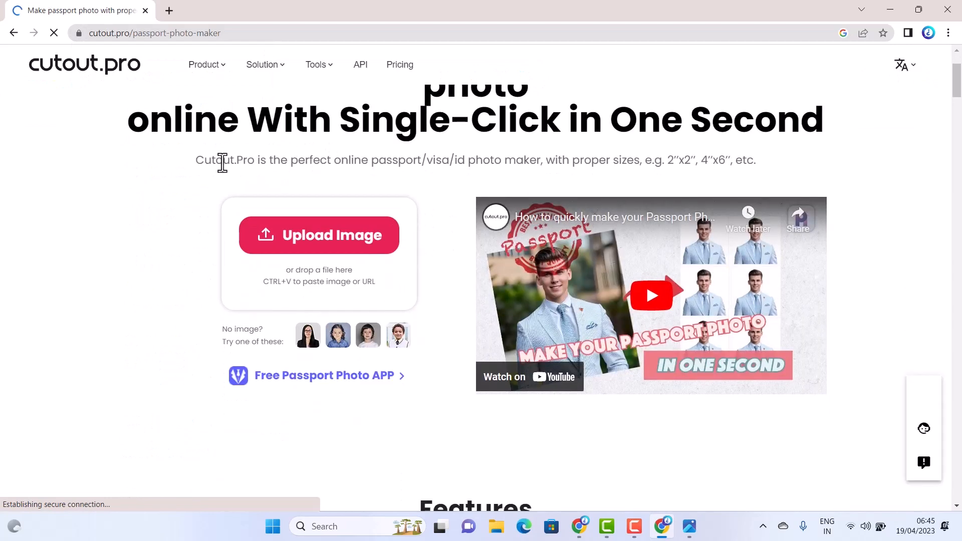
{"action": "scroll", "coordinate": [261, 290], "scroll_direction": "down", "scroll_amount": 10}
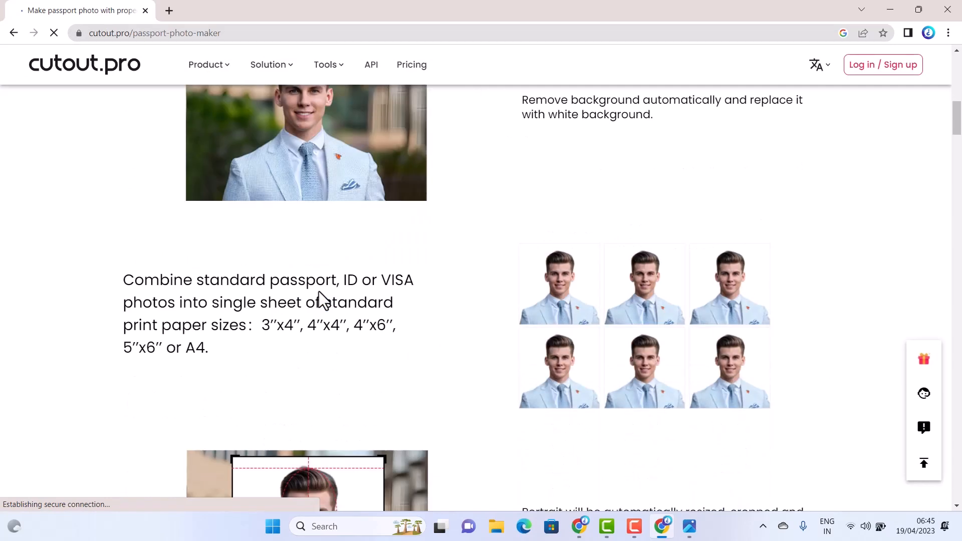
{"action": "scroll", "coordinate": [560, 284], "scroll_direction": "down", "scroll_amount": 11}
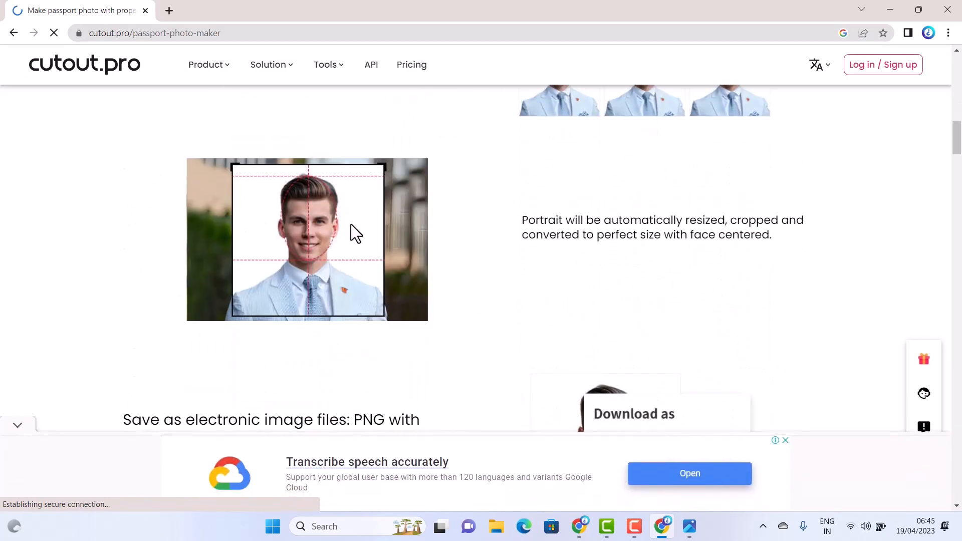
{"action": "scroll", "coordinate": [270, 235], "scroll_direction": "down", "scroll_amount": 4}
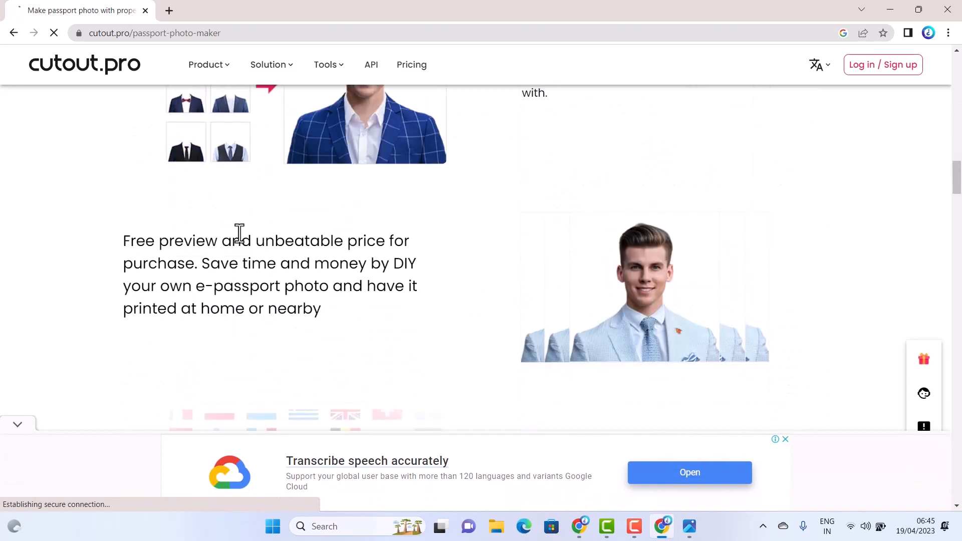
{"action": "scroll", "coordinate": [425, 220], "scroll_direction": "down", "scroll_amount": 4}
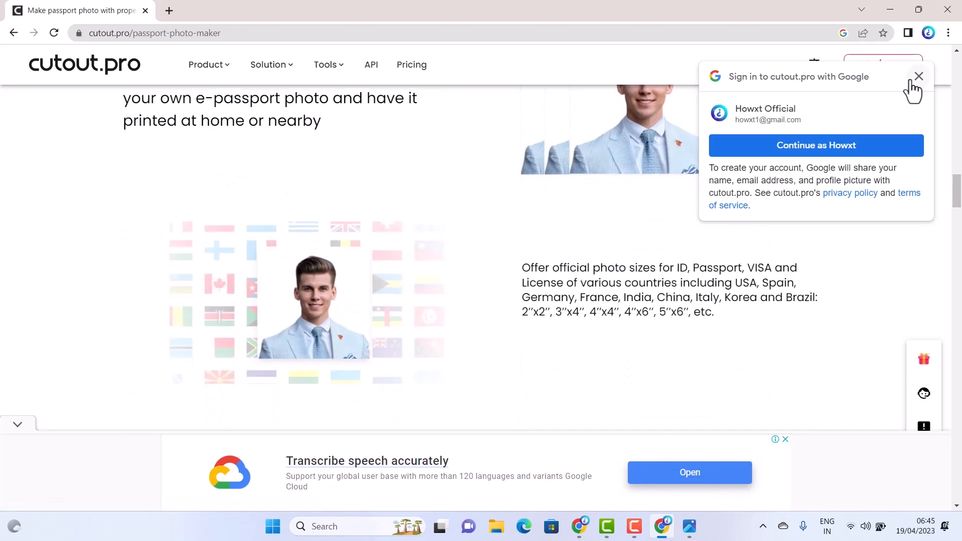
Step: Sign in to cutout.pro with the suggested Google account and return to the image upload area
{"action": "left_click", "coordinate": [863, 148]}
{"action": "scroll", "coordinate": [379, 269], "scroll_direction": "up", "scroll_amount": 1}
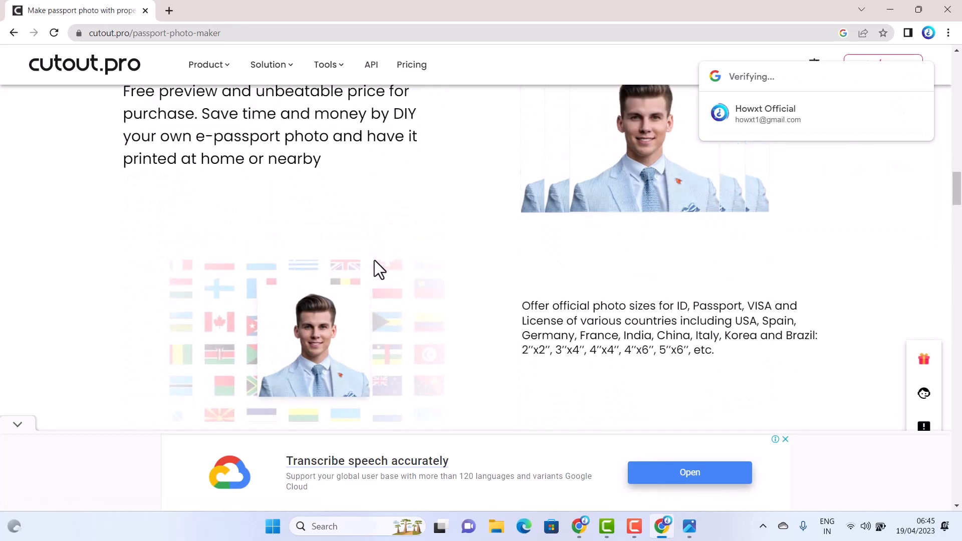
{"action": "scroll", "coordinate": [379, 269], "scroll_direction": "up", "scroll_amount": 20}
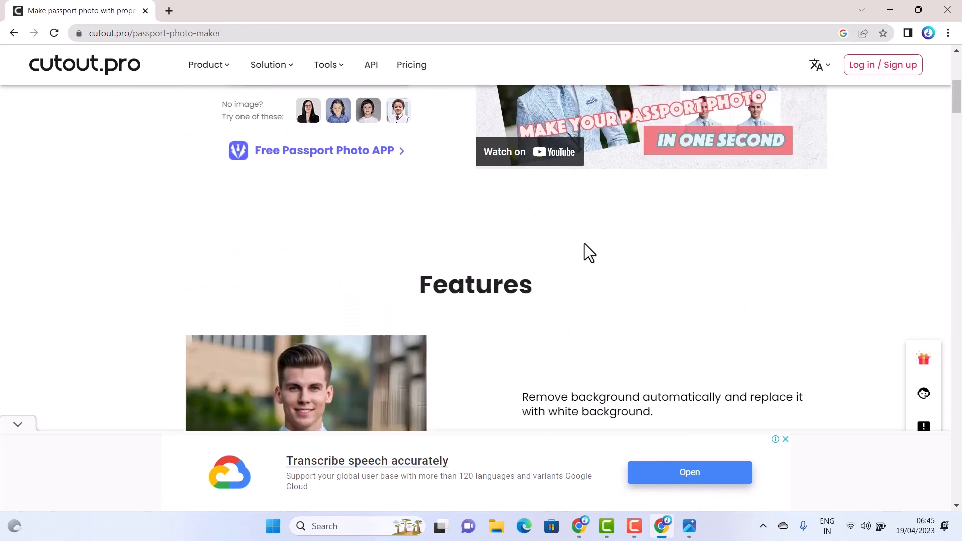
{"action": "scroll", "coordinate": [581, 242], "scroll_direction": "up", "scroll_amount": 5}
Step: Upload today's portrait photo of the man with glasses from the Downloads folder to the passport photo maker
{"action": "scroll", "coordinate": [399, 279], "scroll_direction": "down", "scroll_amount": 2}
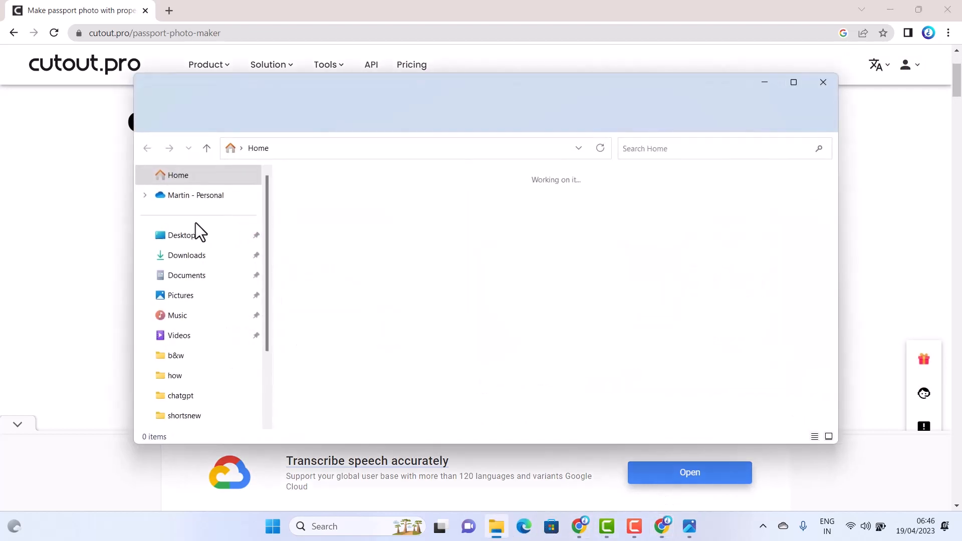
{"action": "left_click", "coordinate": [181, 255]}
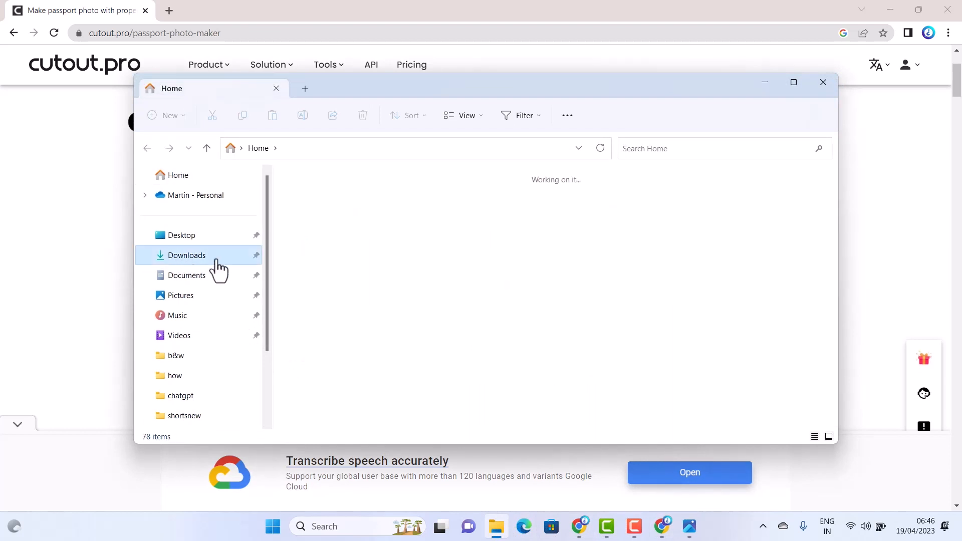
{"action": "left_click", "coordinate": [335, 236]}
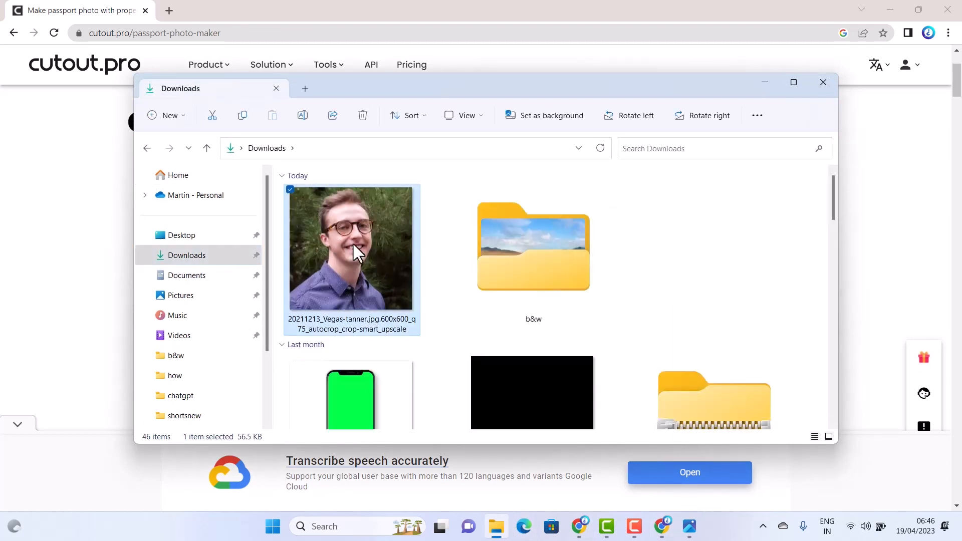
{"action": "left_click_drag", "start_coordinate": [355, 248], "coordinate": [304, 257]}
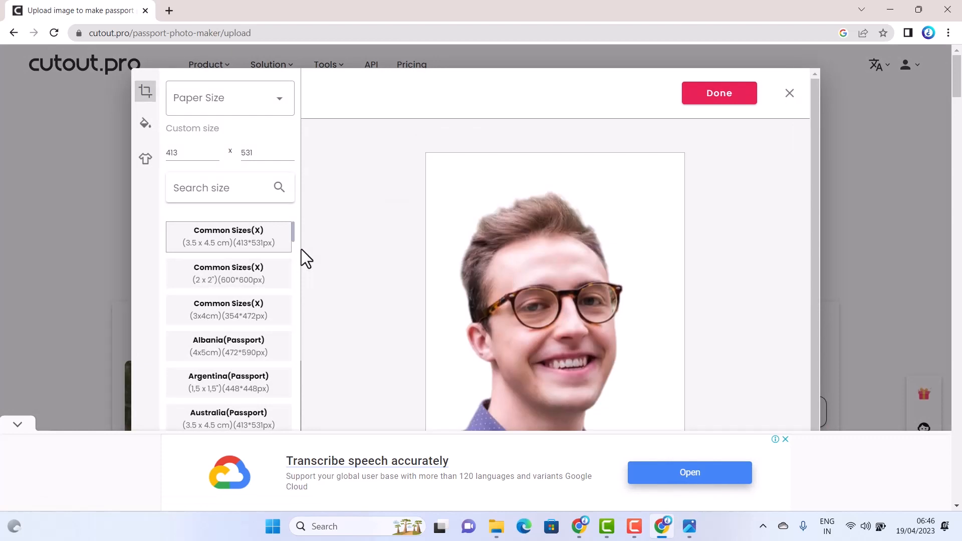
Step: Try the common 2 x 2" and 3x4cm sizes and the Albania, Australia, Bahamas and Belarus passport sizes on the portrait
{"action": "scroll", "coordinate": [592, 221], "scroll_direction": "down", "scroll_amount": 1}
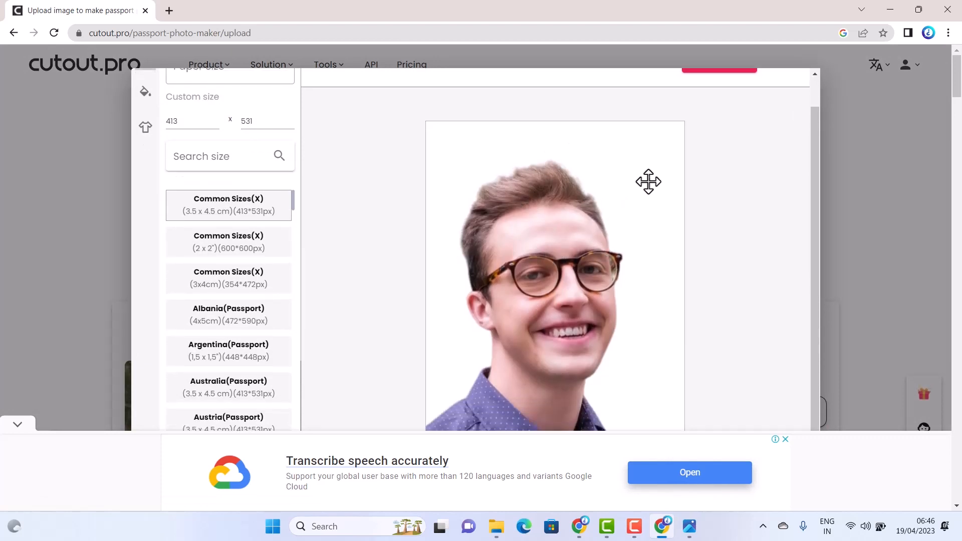
{"action": "left_click", "coordinate": [238, 256]}
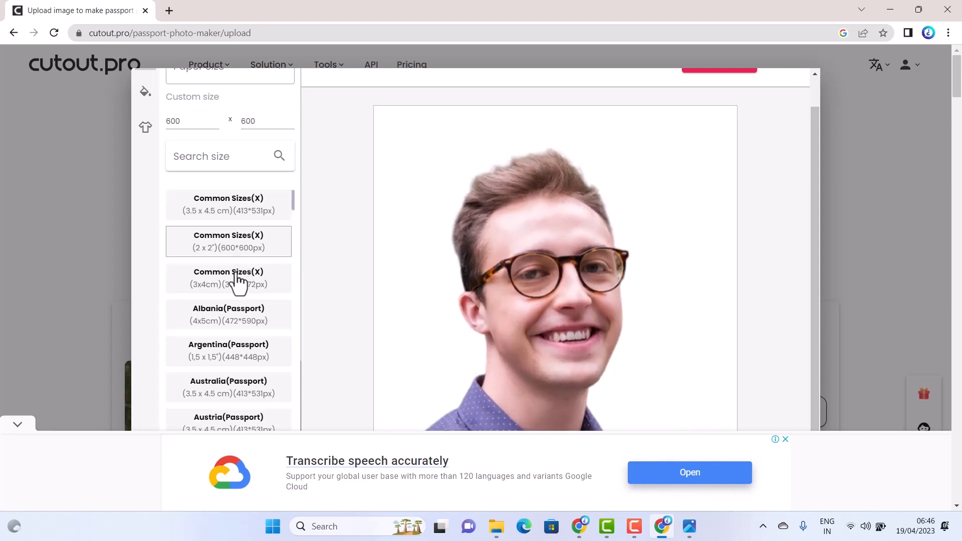
{"action": "left_click", "coordinate": [238, 286]}
{"action": "left_click", "coordinate": [230, 323]}
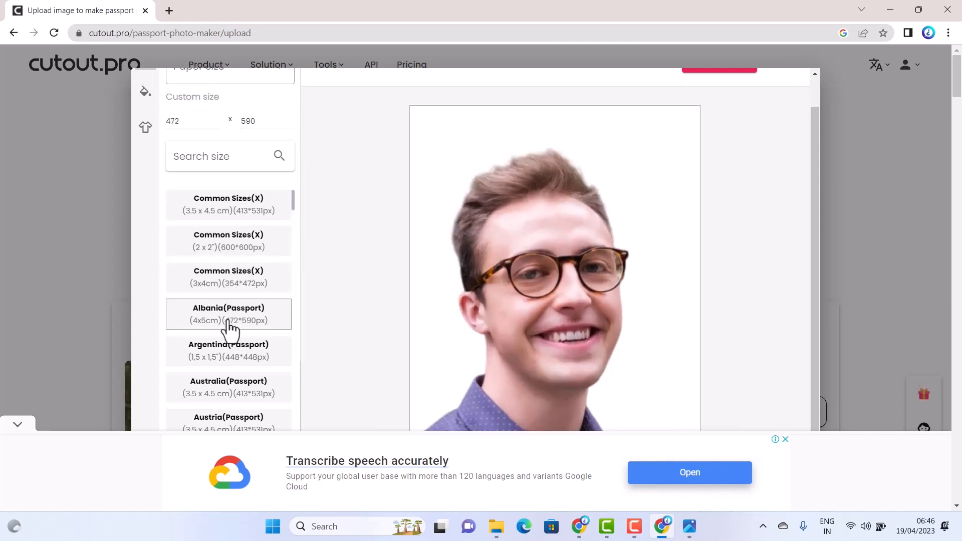
{"action": "scroll", "coordinate": [241, 251], "scroll_direction": "down", "scroll_amount": 2}
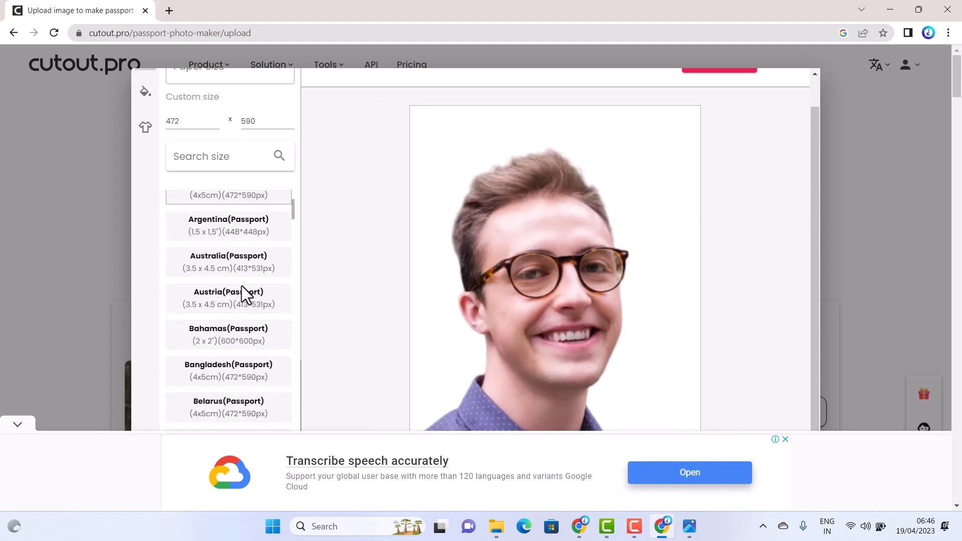
{"action": "left_click", "coordinate": [218, 265]}
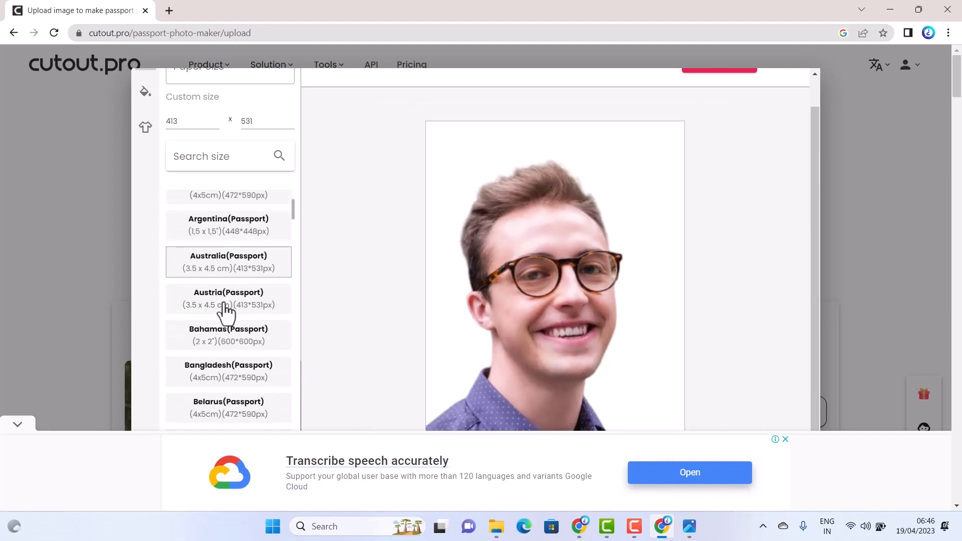
{"action": "left_click", "coordinate": [224, 334]}
{"action": "scroll", "coordinate": [227, 318], "scroll_direction": "down", "scroll_amount": 2}
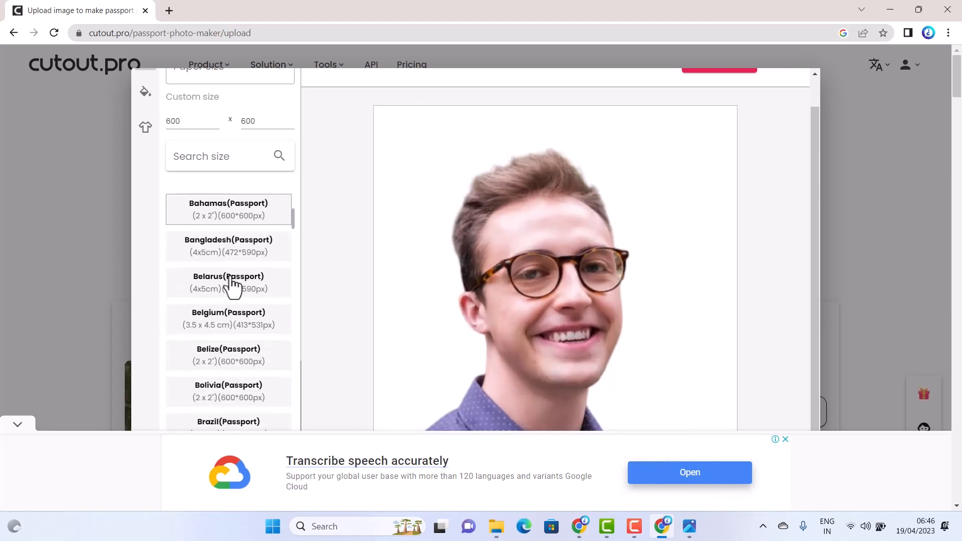
{"action": "left_click", "coordinate": [230, 286]}
{"action": "scroll", "coordinate": [226, 305], "scroll_direction": "down", "scroll_amount": 10}
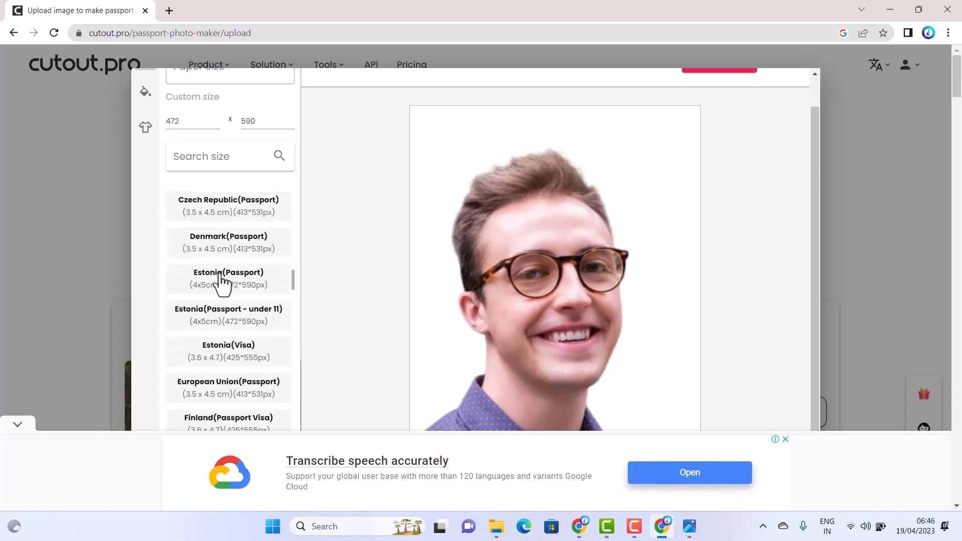
Step: Crop the portrait to the Germany(Passport) size of 3.5 x 4.5 cm and finish the edit
{"action": "scroll", "coordinate": [222, 284], "scroll_direction": "down", "scroll_amount": 2}
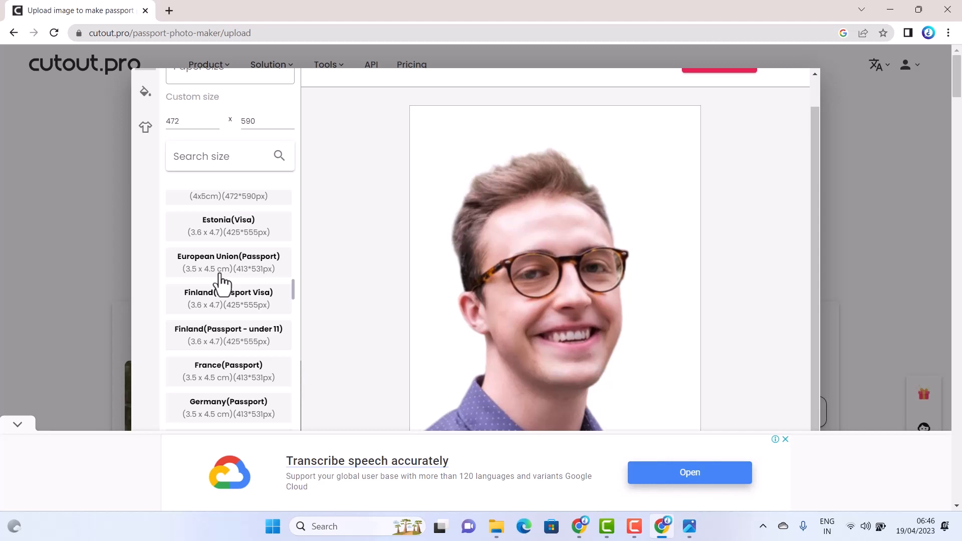
{"action": "scroll", "coordinate": [222, 381], "scroll_direction": "down", "scroll_amount": 2}
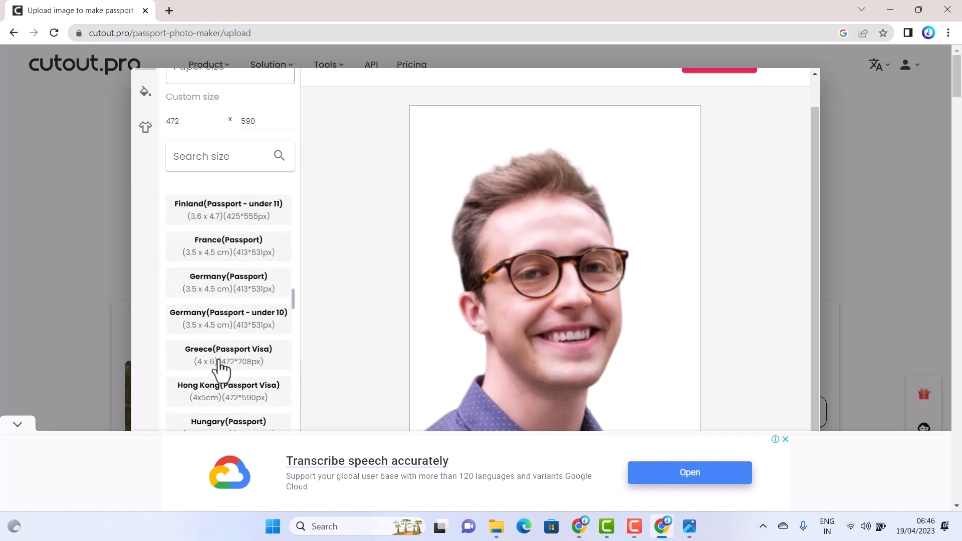
{"action": "left_click", "coordinate": [219, 285]}
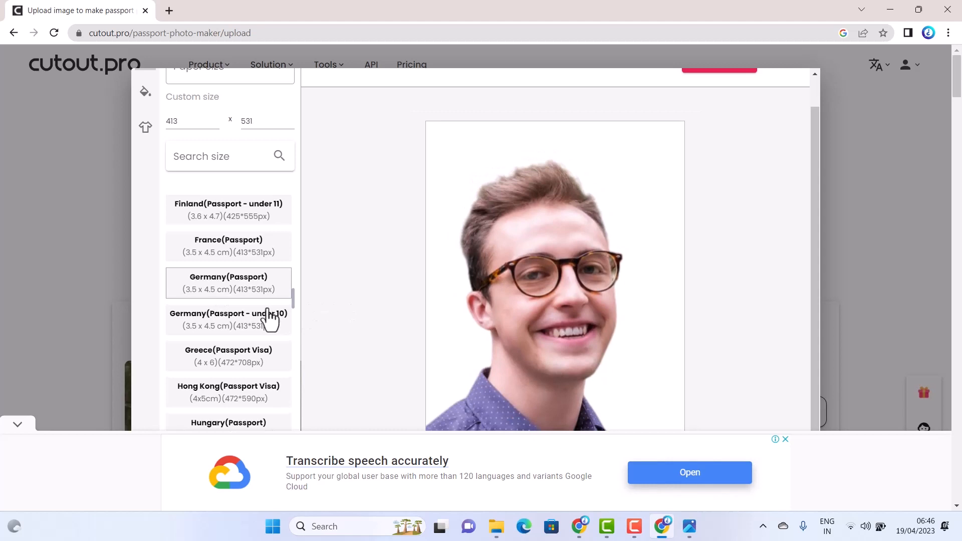
{"action": "scroll", "coordinate": [794, 147], "scroll_direction": "up", "scroll_amount": 1}
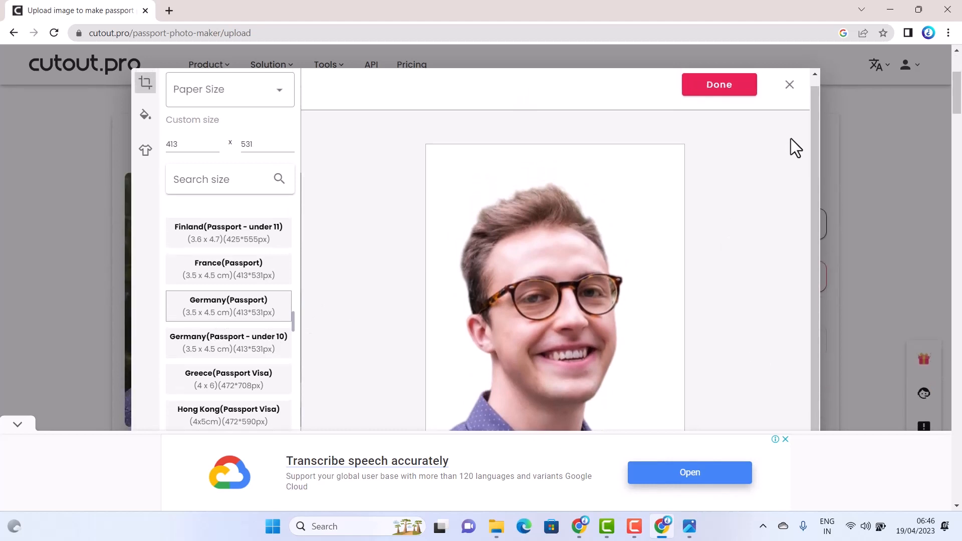
{"action": "left_click", "coordinate": [729, 111]}
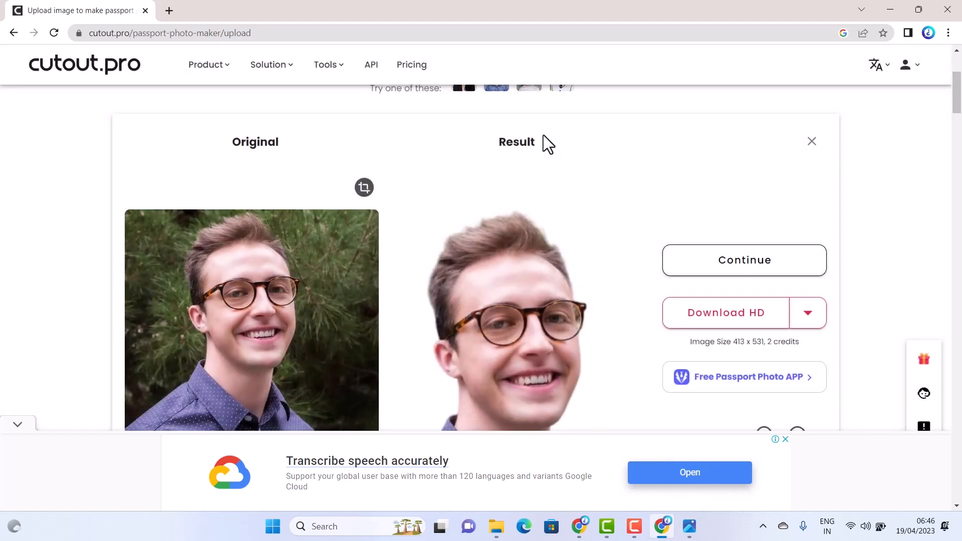
Step: Review the cutout result, reopen the photo for further editing and collapse the advertisement banner
{"action": "scroll", "coordinate": [451, 218], "scroll_direction": "down", "scroll_amount": 3}
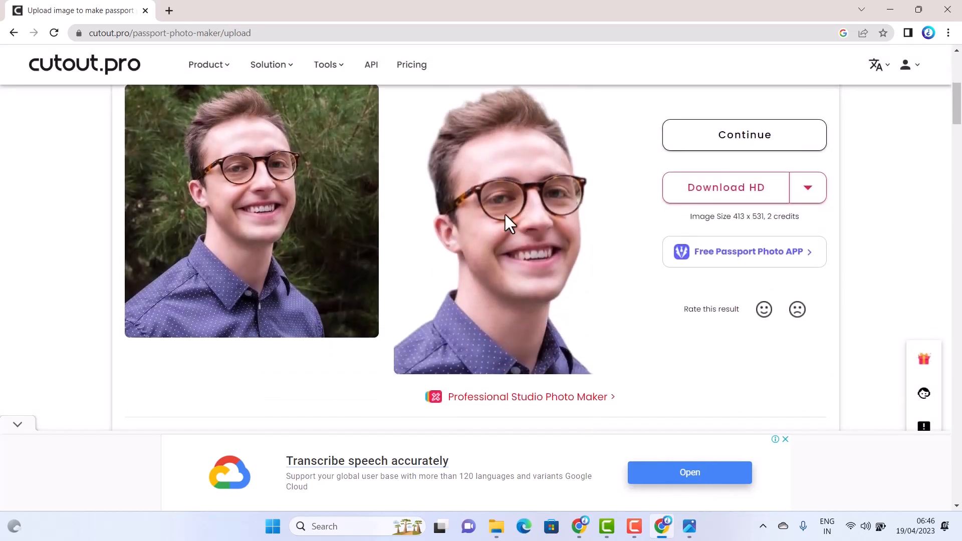
{"action": "left_click", "coordinate": [804, 146]}
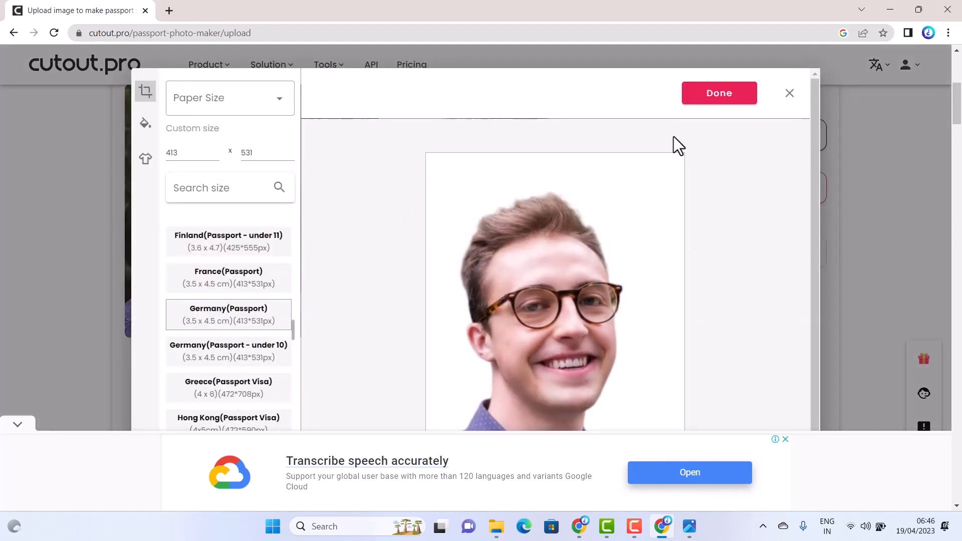
{"action": "key", "text": "ctrl+a"}
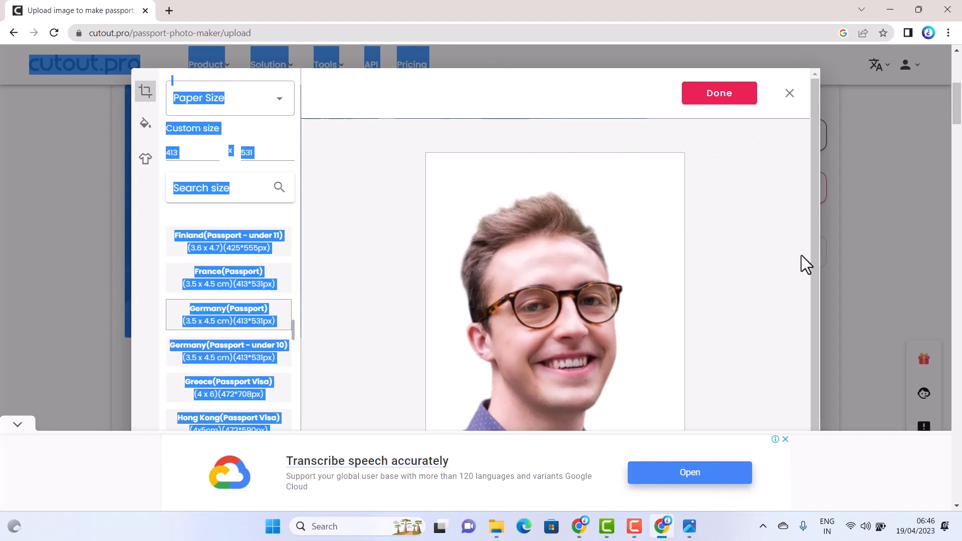
{"action": "left_click", "coordinate": [785, 439]}
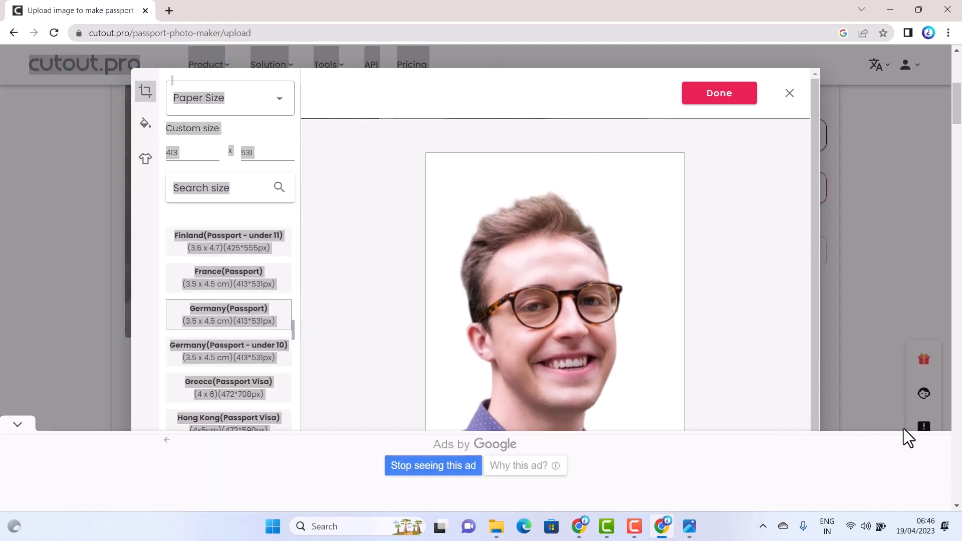
{"action": "left_click", "coordinate": [14, 424]}
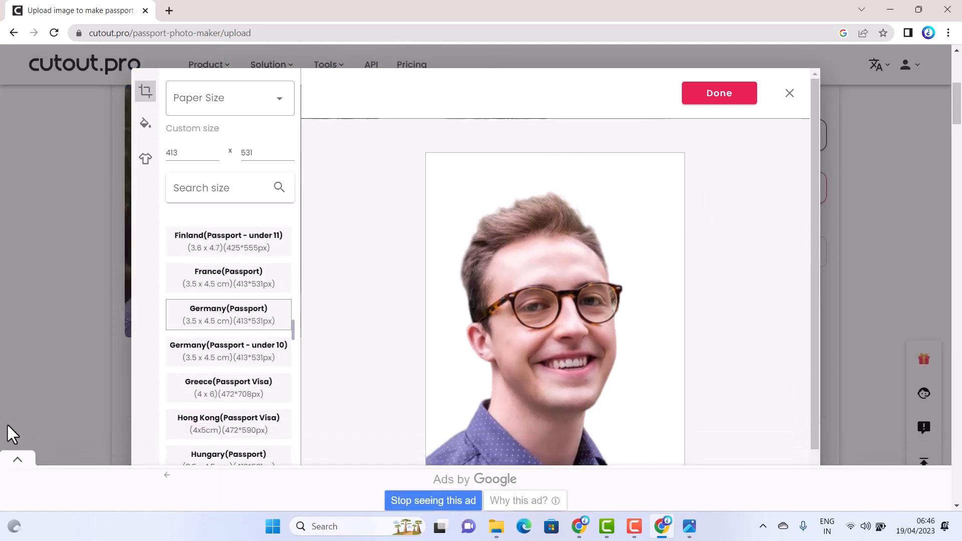
Step: Try several classical, stylish and custom background colors on the portrait and settle on the classical bright sky blue
{"action": "left_click", "coordinate": [145, 129]}
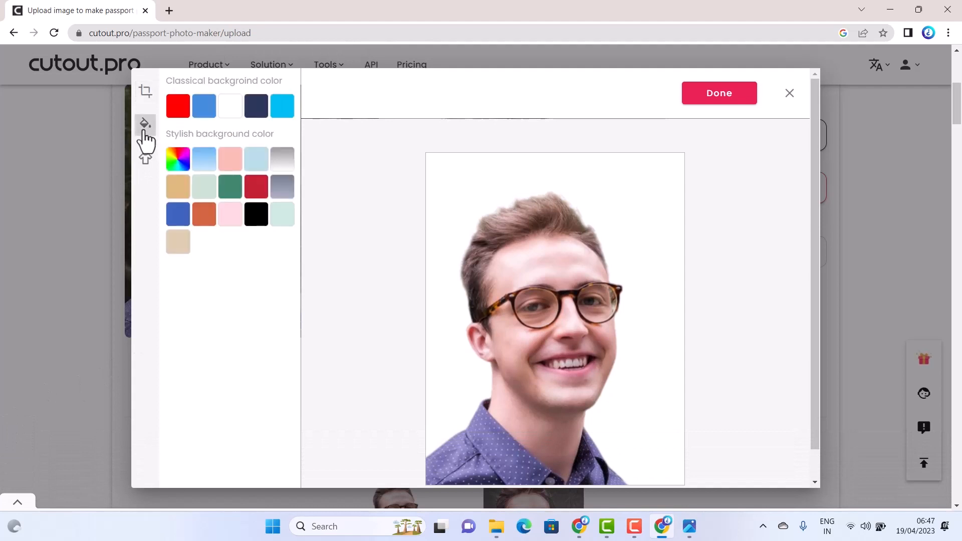
{"action": "left_click", "coordinate": [210, 116]}
{"action": "left_click", "coordinate": [258, 116]}
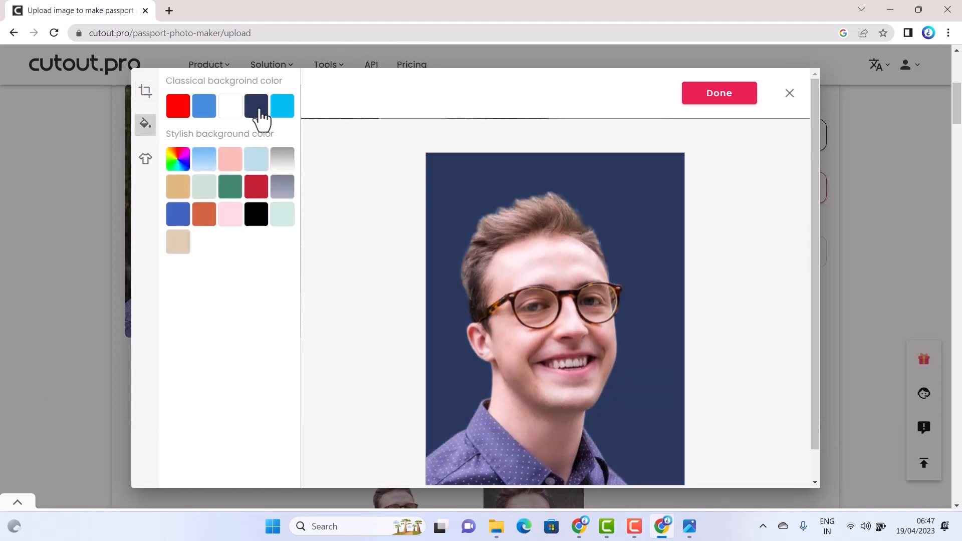
{"action": "left_click", "coordinate": [283, 168]}
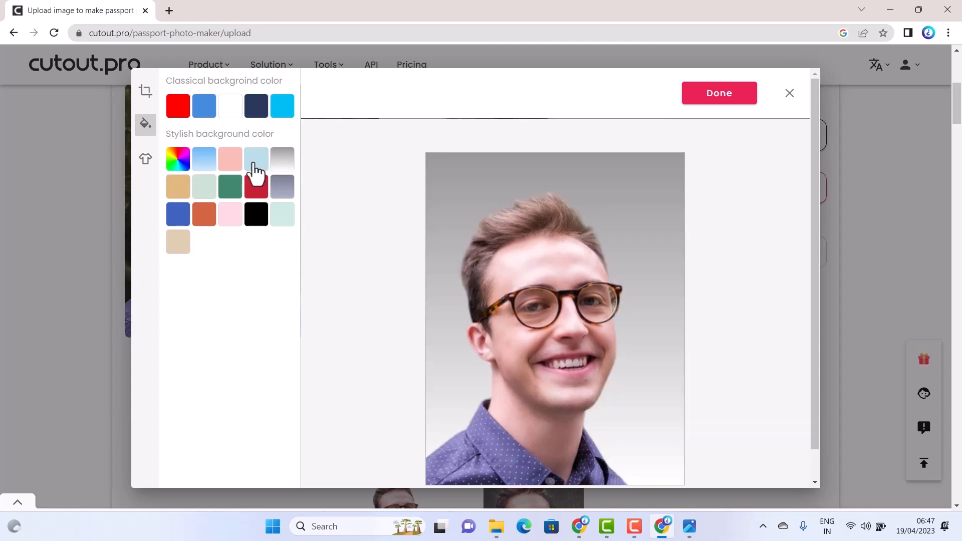
{"action": "left_click", "coordinate": [256, 167]}
{"action": "left_click", "coordinate": [170, 167]}
{"action": "left_click", "coordinate": [275, 223]}
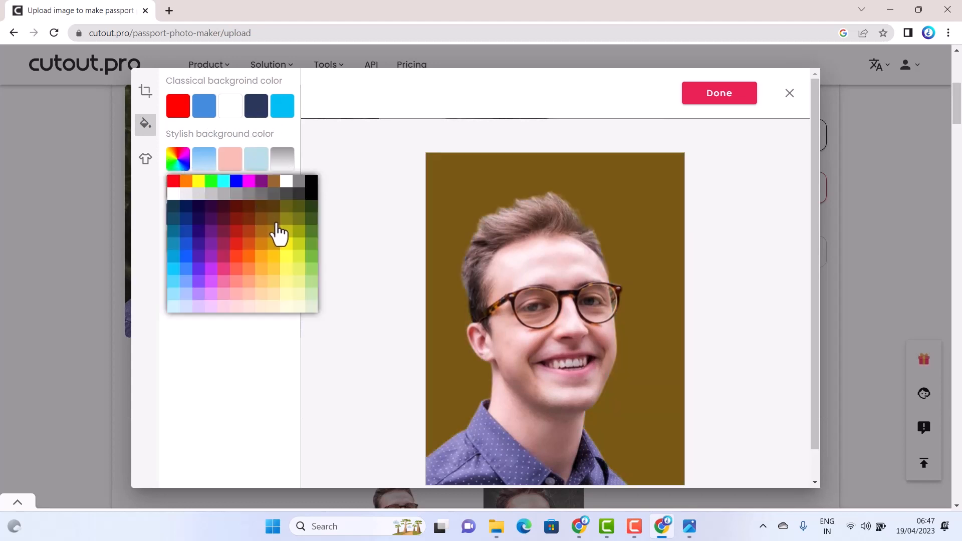
{"action": "left_click", "coordinate": [284, 224]}
{"action": "left_click", "coordinate": [235, 183]}
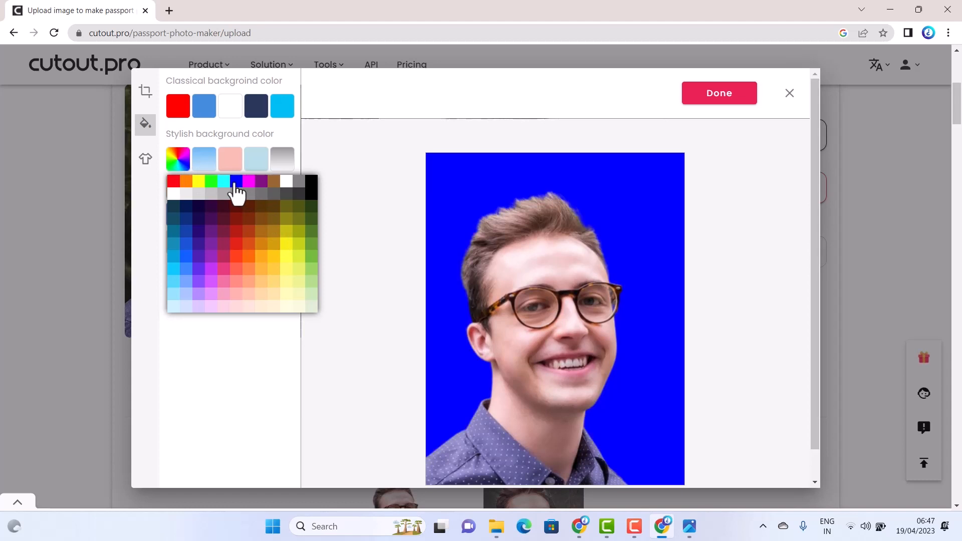
{"action": "left_click", "coordinate": [281, 115]}
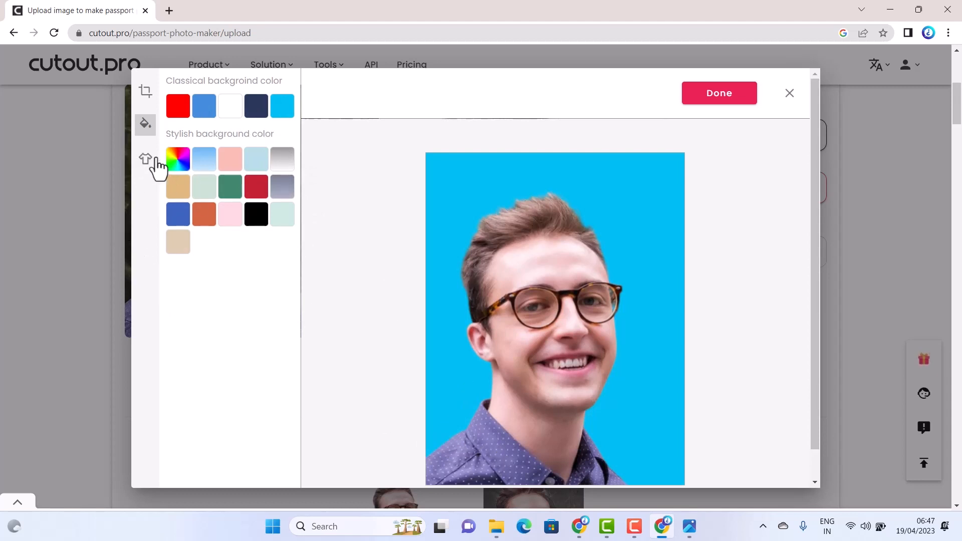
Step: Try the men's navy suit, beige suit with black shirt, plaid shirt and black vest with tie outfits on the portrait
{"action": "left_click", "coordinate": [146, 166]}
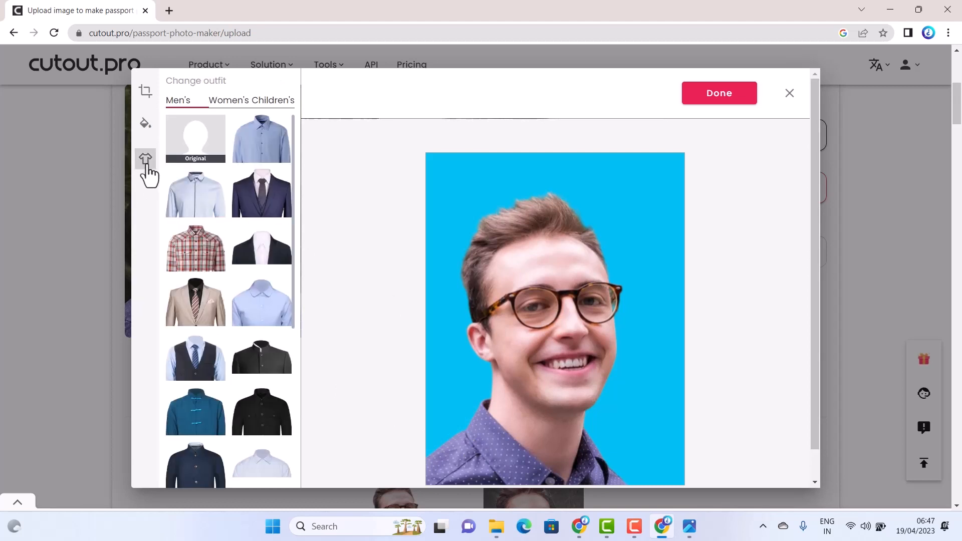
{"action": "left_click", "coordinate": [259, 203]}
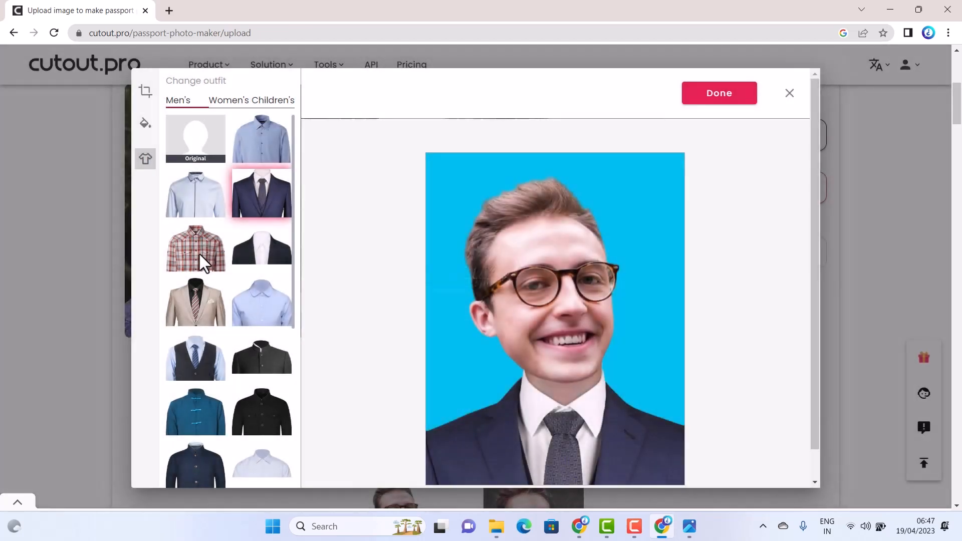
{"action": "left_click", "coordinate": [201, 306]}
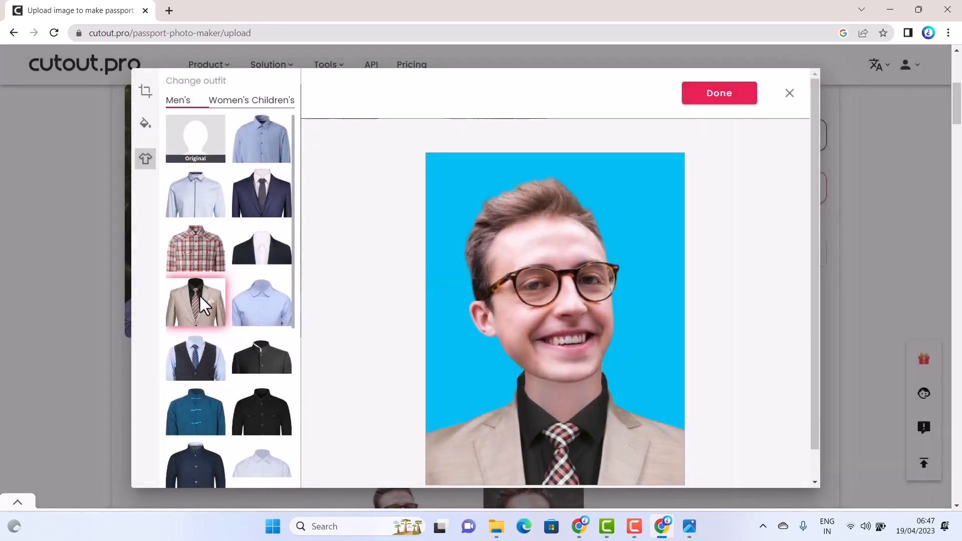
{"action": "left_click", "coordinate": [205, 259]}
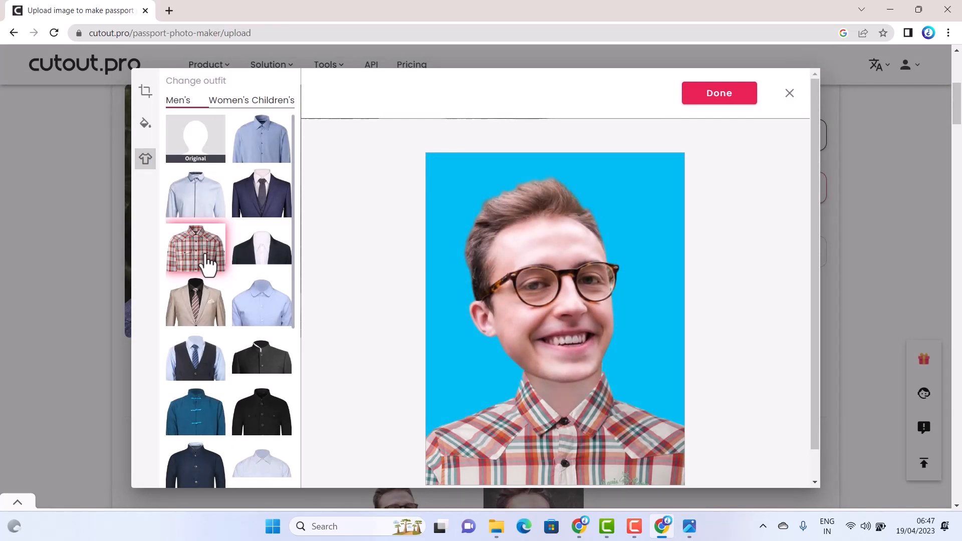
{"action": "scroll", "coordinate": [210, 271], "scroll_direction": "down", "scroll_amount": 3}
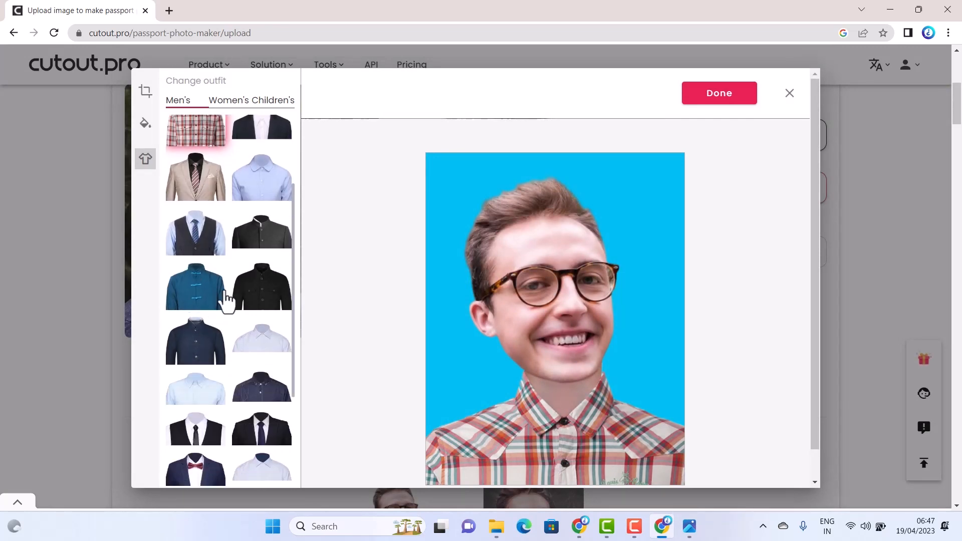
{"action": "left_click", "coordinate": [192, 435]}
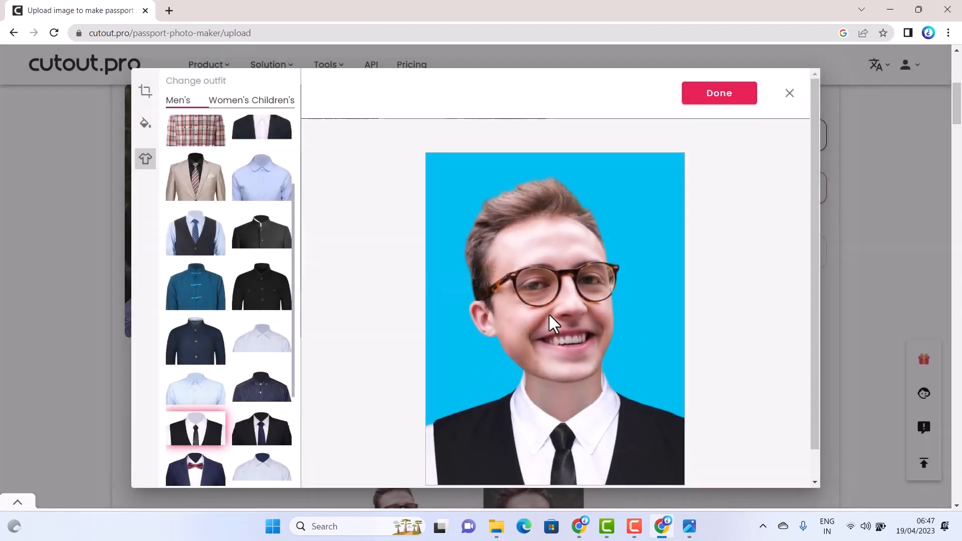
{"action": "scroll", "coordinate": [549, 311], "scroll_direction": "down", "scroll_amount": 1}
{"action": "scroll", "coordinate": [529, 240], "scroll_direction": "up", "scroll_amount": 1}
Step: View the original portrait in the Photos app for comparison and return to the passport photo editor
{"action": "mouse_move", "coordinate": [688, 525]}
{"action": "left_click", "coordinate": [666, 488]}
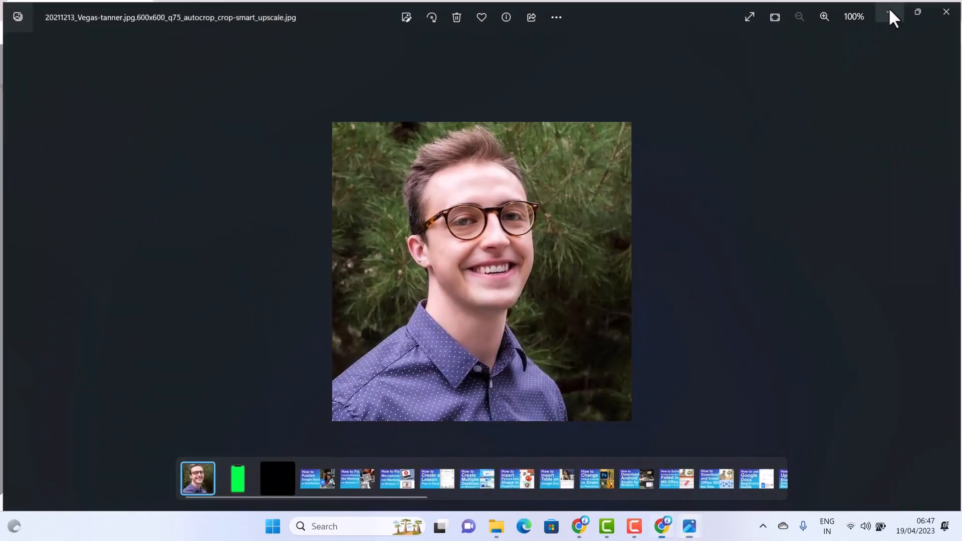
{"action": "left_click", "coordinate": [889, 9]}
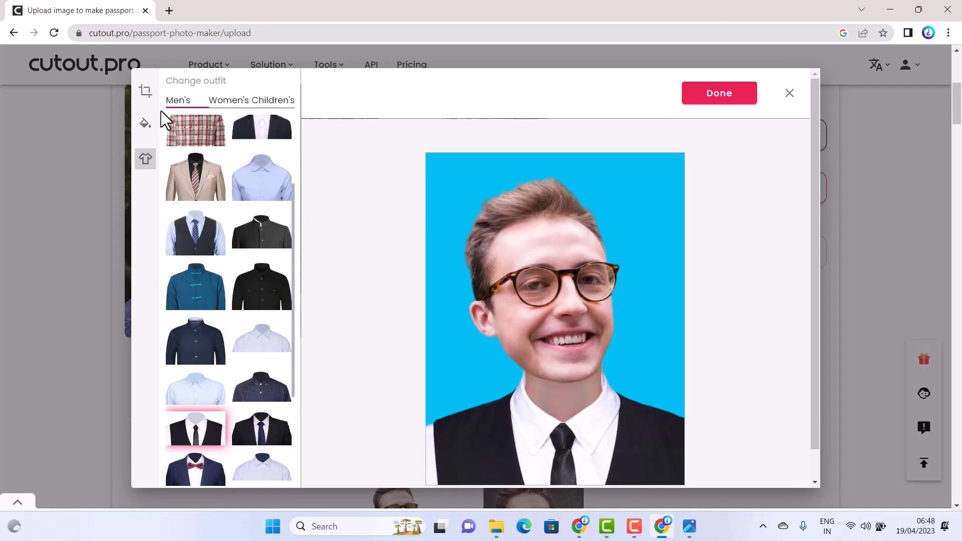
Step: Apply the women's navy polo outfit with the striped white collar to the portrait and finish the edit
{"action": "left_click", "coordinate": [235, 100]}
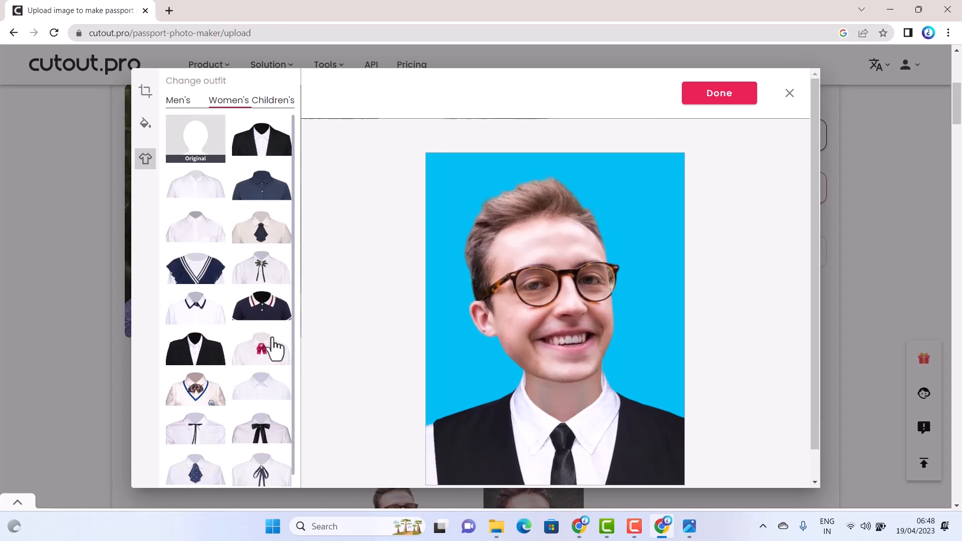
{"action": "left_click", "coordinate": [269, 318]}
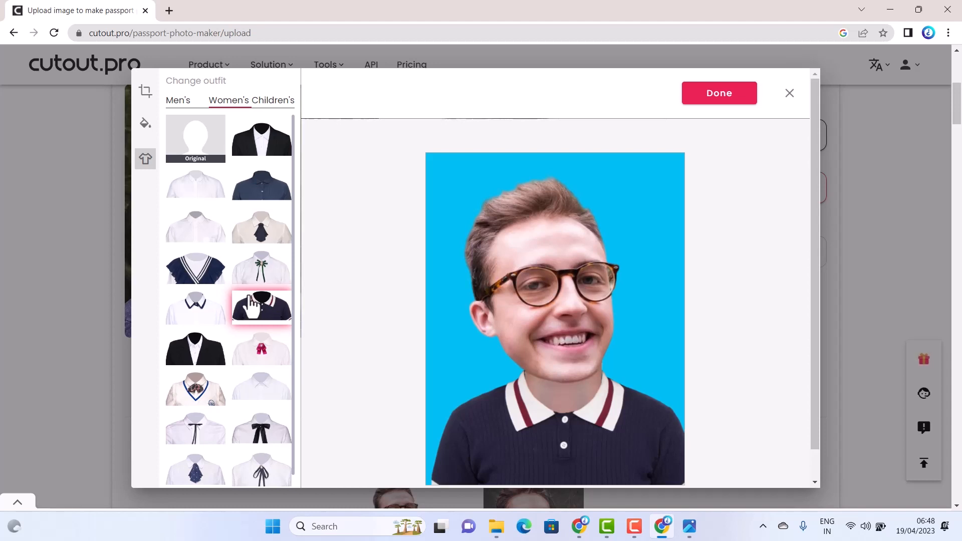
{"action": "left_click", "coordinate": [708, 98]}
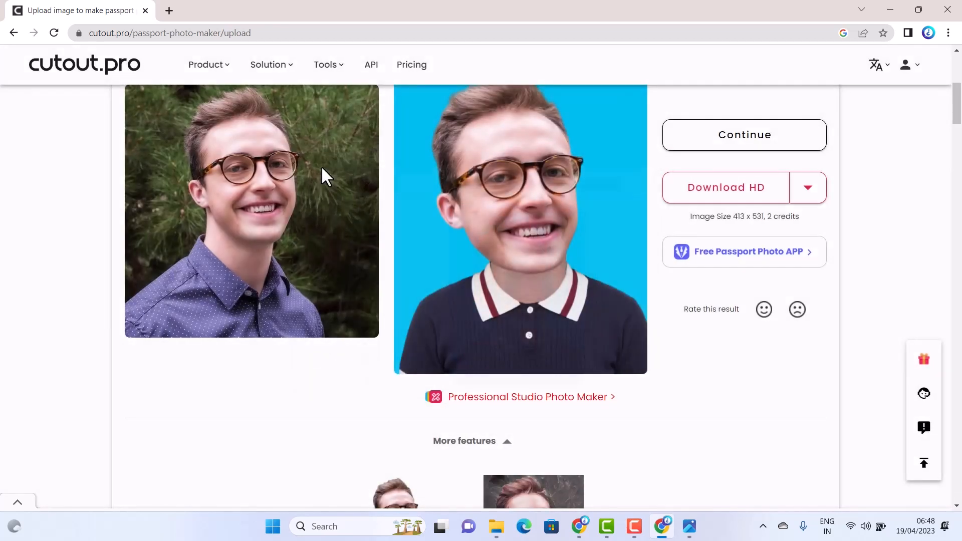
Step: Compare the result with the original, reopen the editor to check the full preview and close it with the edit kept
{"action": "scroll", "coordinate": [520, 236], "scroll_direction": "up", "scroll_amount": 3}
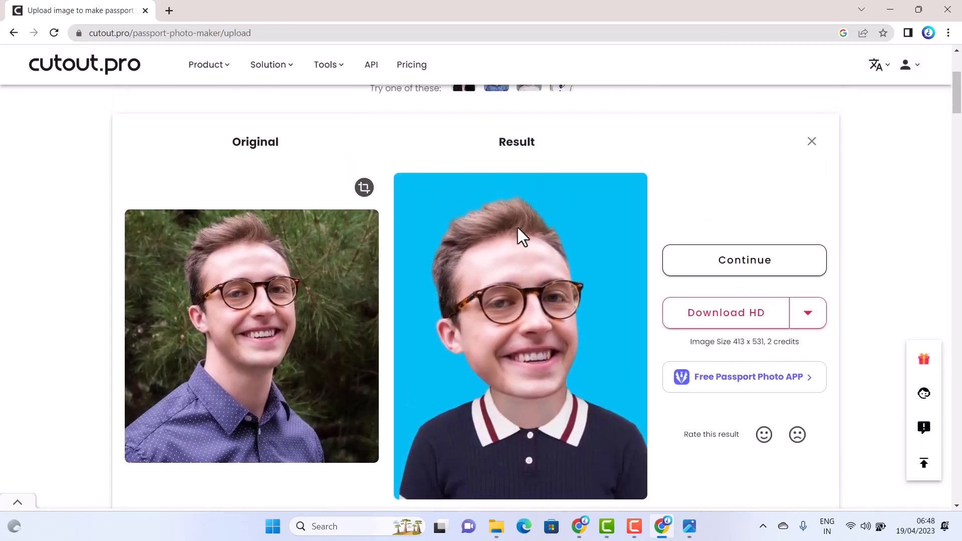
{"action": "left_click", "coordinate": [765, 270]}
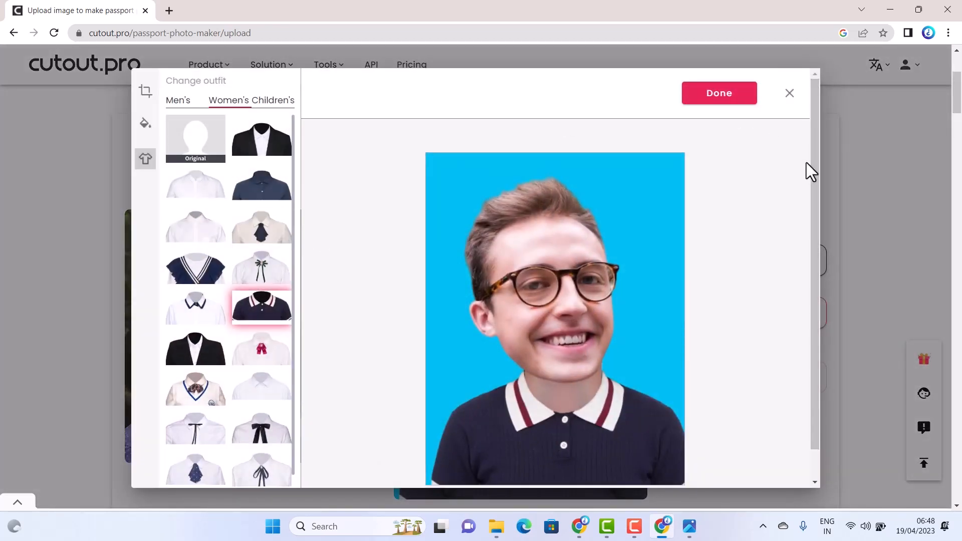
{"action": "scroll", "coordinate": [802, 240], "scroll_direction": "down", "scroll_amount": 1}
{"action": "scroll", "coordinate": [771, 235], "scroll_direction": "up", "scroll_amount": 1}
{"action": "left_click", "coordinate": [724, 89]}
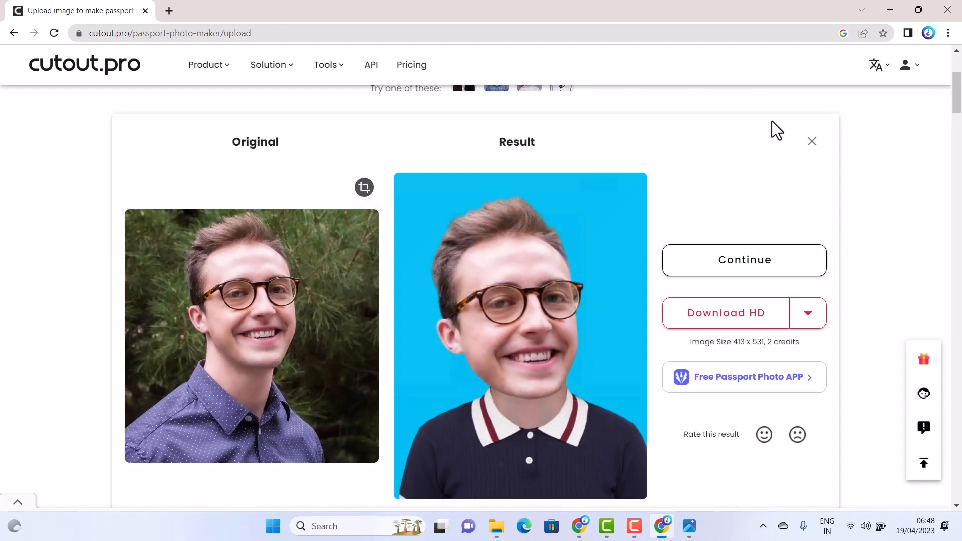
Step: Download the finished passport photo in HD and open the file in Photos to compare it with the original portrait
{"action": "left_click", "coordinate": [731, 316]}
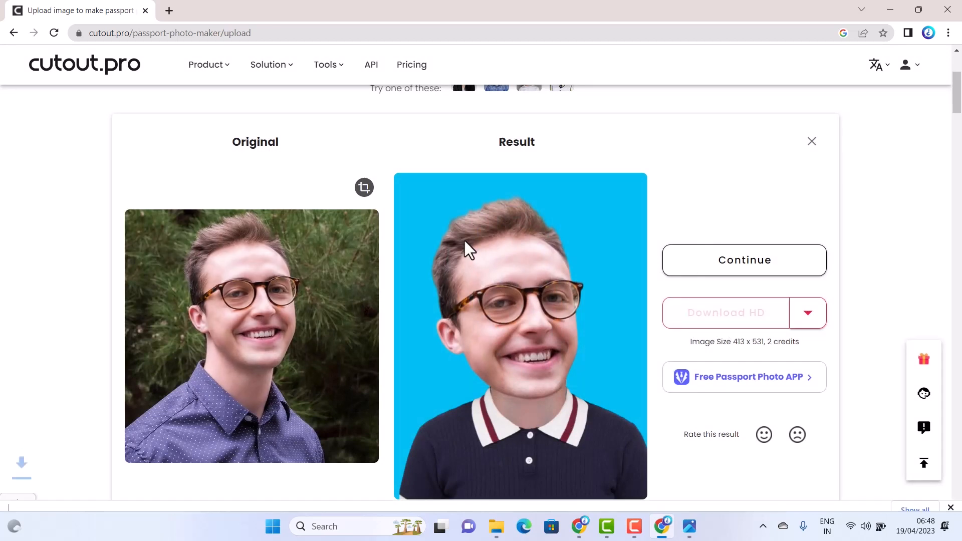
{"action": "left_click", "coordinate": [30, 495]}
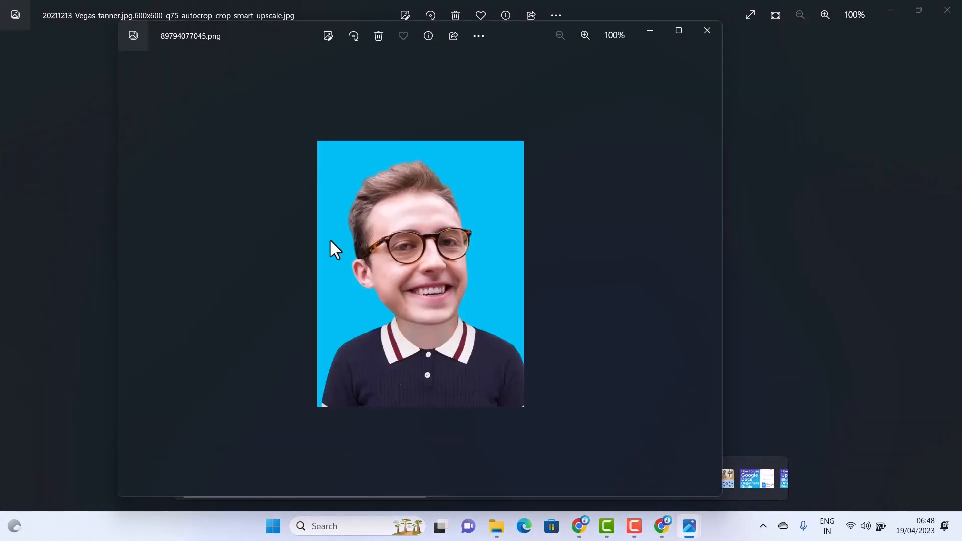
{"action": "left_click_drag", "start_coordinate": [516, 42], "coordinate": [411, 53]}
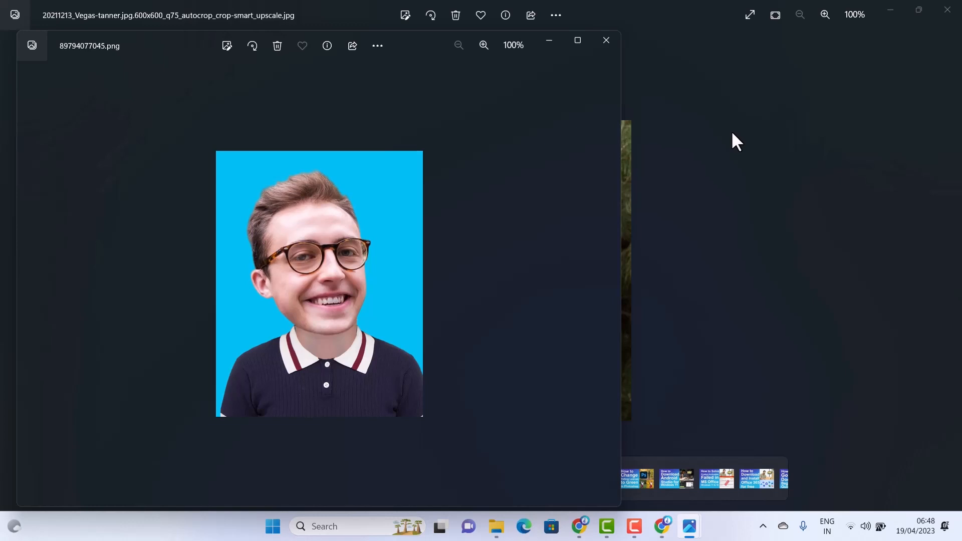
{"action": "left_click", "coordinate": [548, 41]}
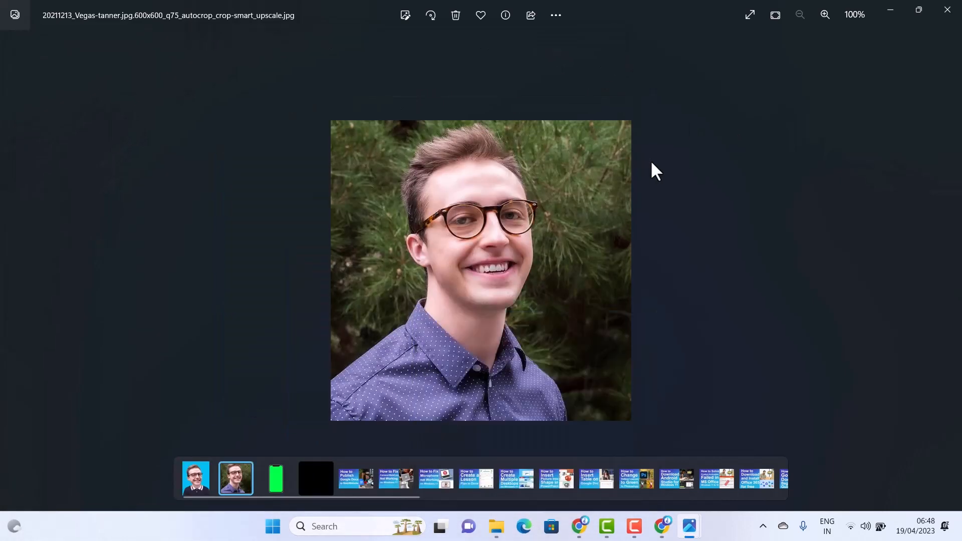